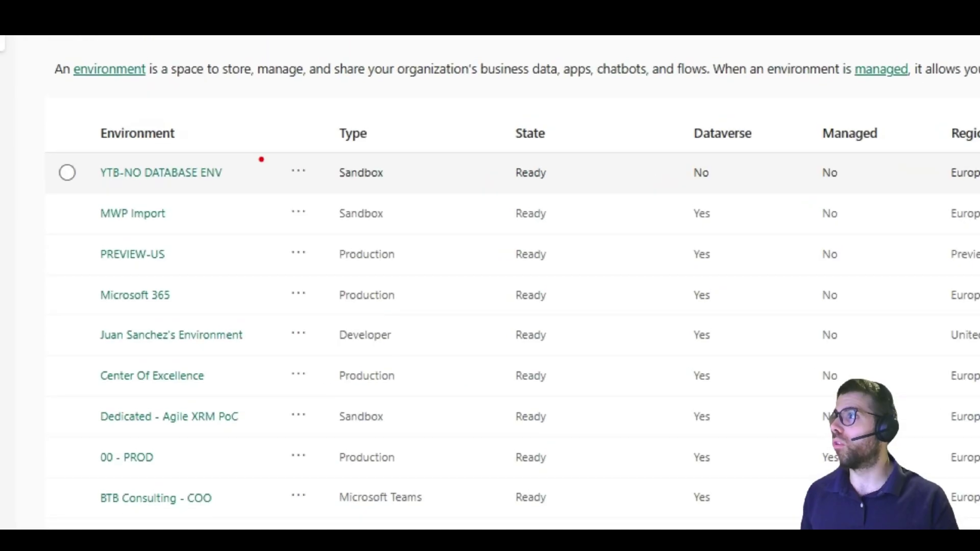
Open YTB-NO DATABASE ENV, the Europe sandbox without Dataverse, from the Environments list.
drag(41, 137, 796, 195)
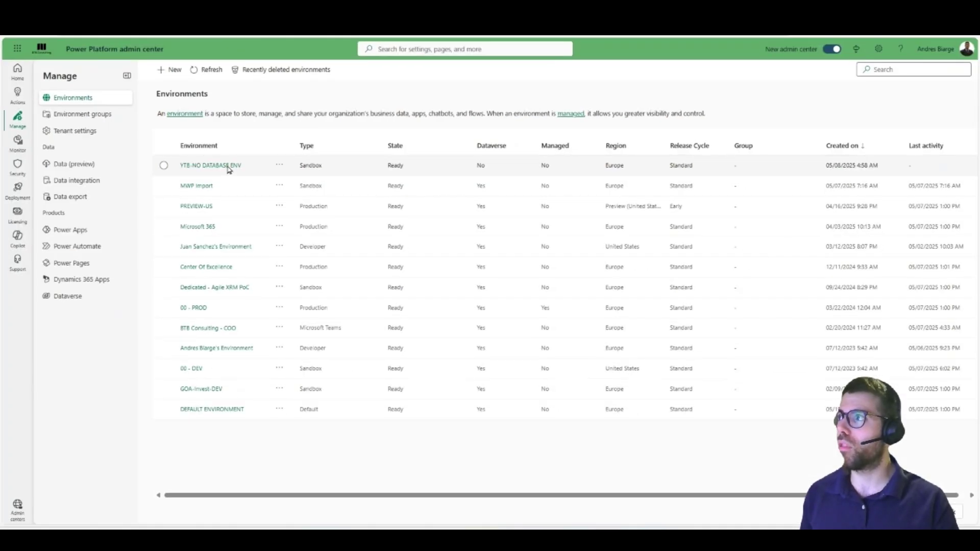
click(229, 170)
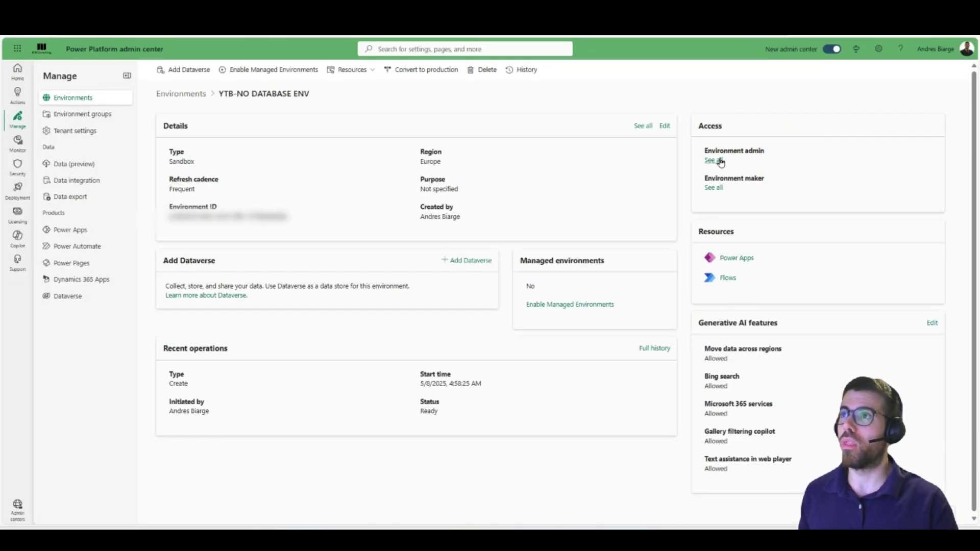
Review who holds the Environment admin role in YTB-NO DATABASE ENV, then return to Environments.
click(715, 161)
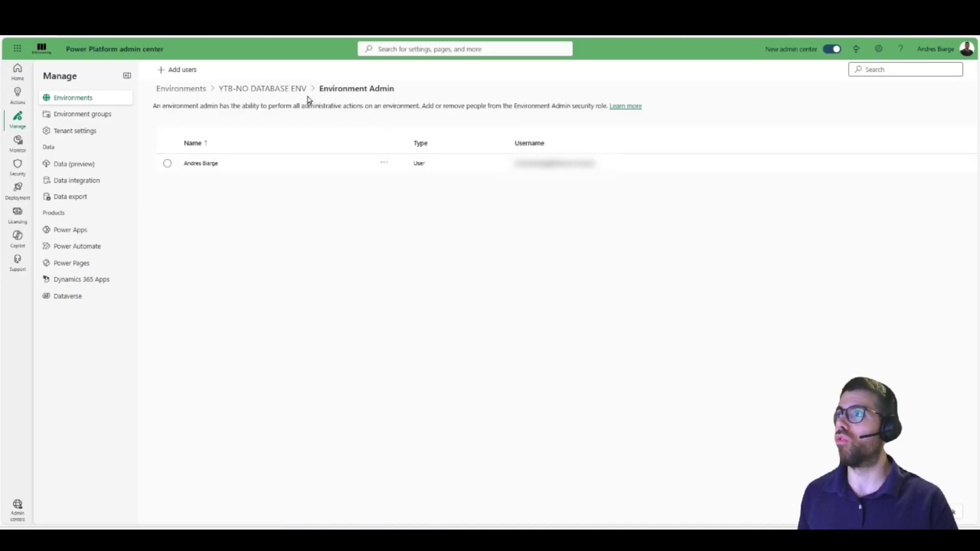
mouse_move(166, 147)
mouse_down()
mouse_move(260, 167)
mouse_move(265, 182)
mouse_up()
key(Escape)
click(262, 90)
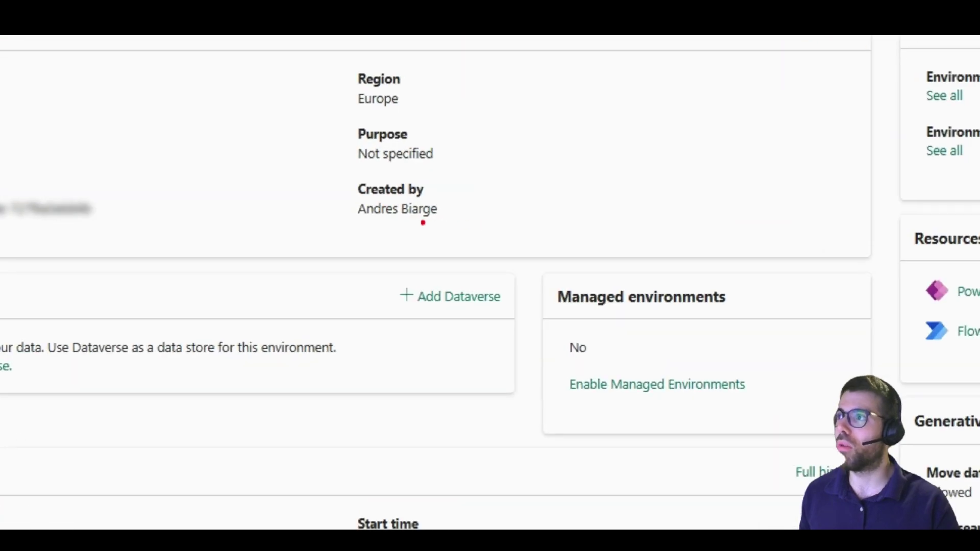
drag(317, 168, 528, 265)
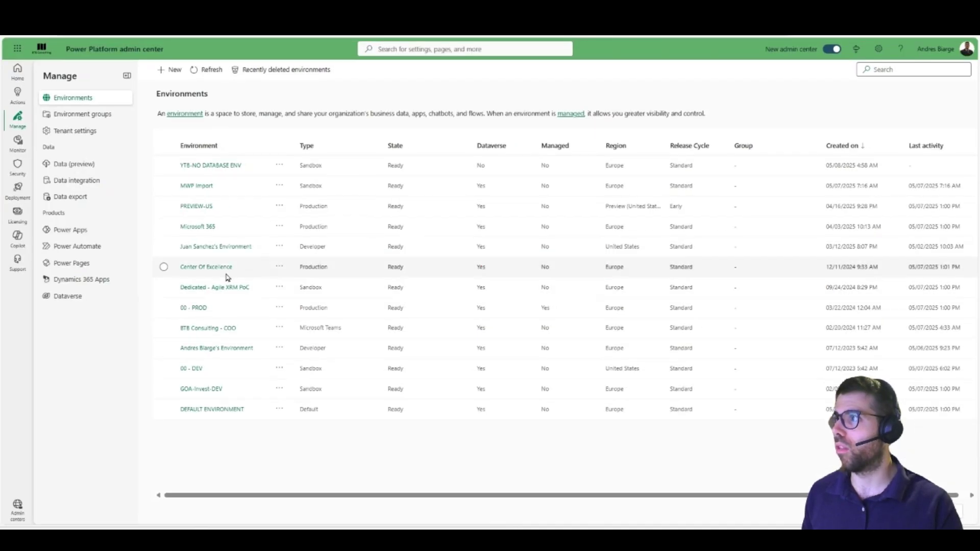
Open the Center Of Excellence Production environment and review its Access section.
click(220, 270)
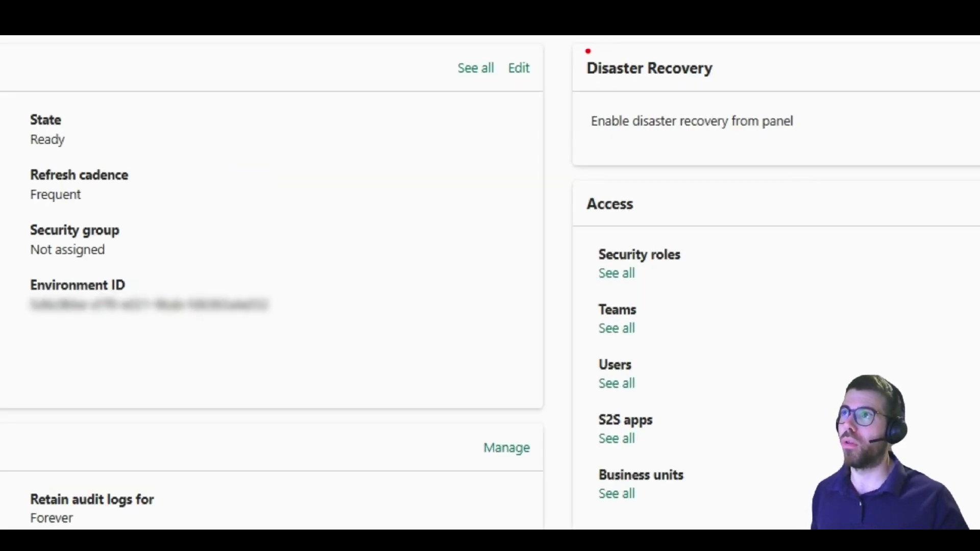
drag(581, 37, 725, 148)
mouse_move(677, 51)
mouse_down()
mouse_move(591, 175)
mouse_move(757, 526)
mouse_move(770, 525)
mouse_up()
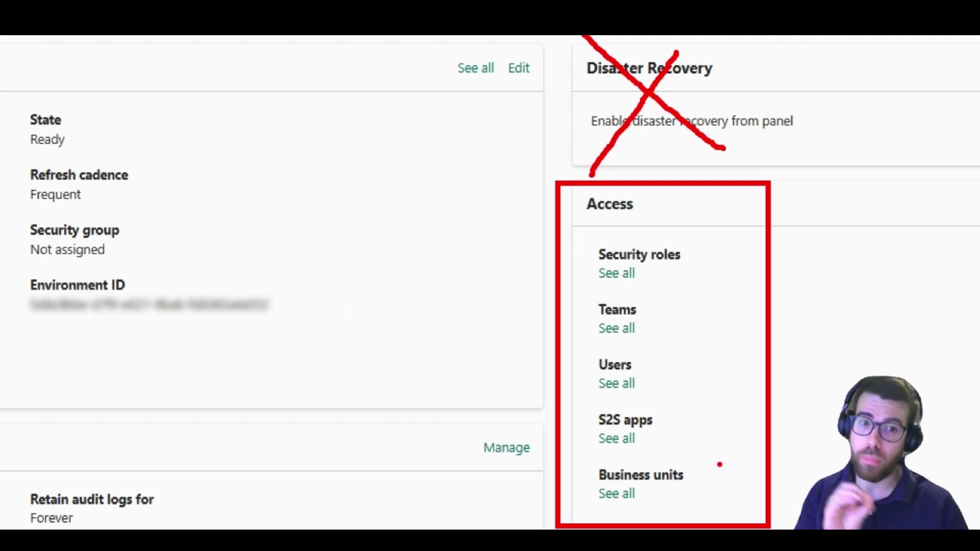
key(Escape)
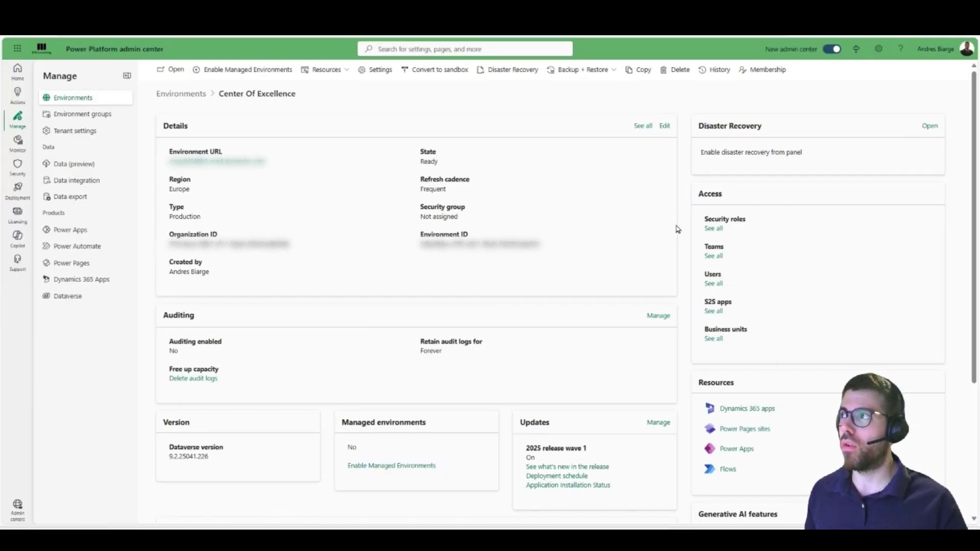
Search the Center Of Excellence security roles for 'make' and open Environment Maker's privileges.
click(713, 228)
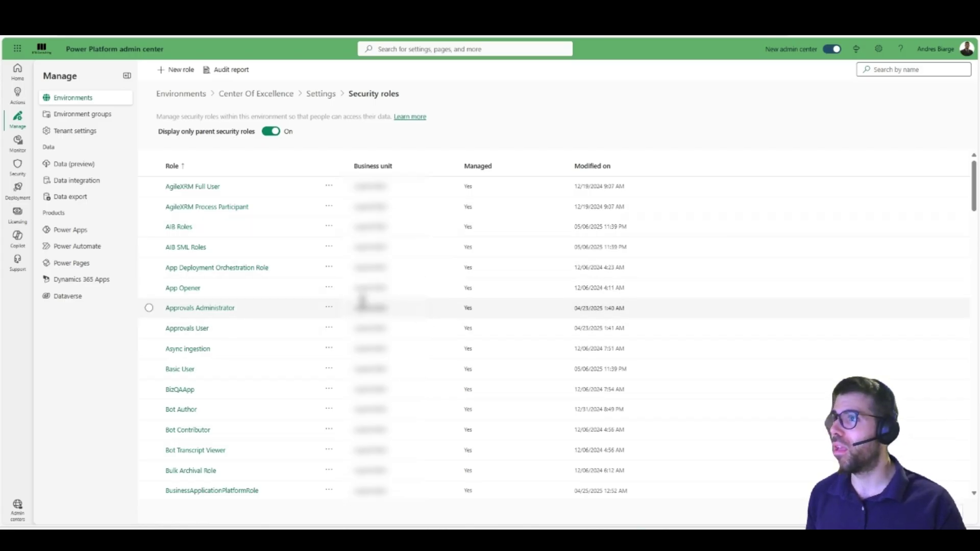
scroll(324, 261, down, 5)
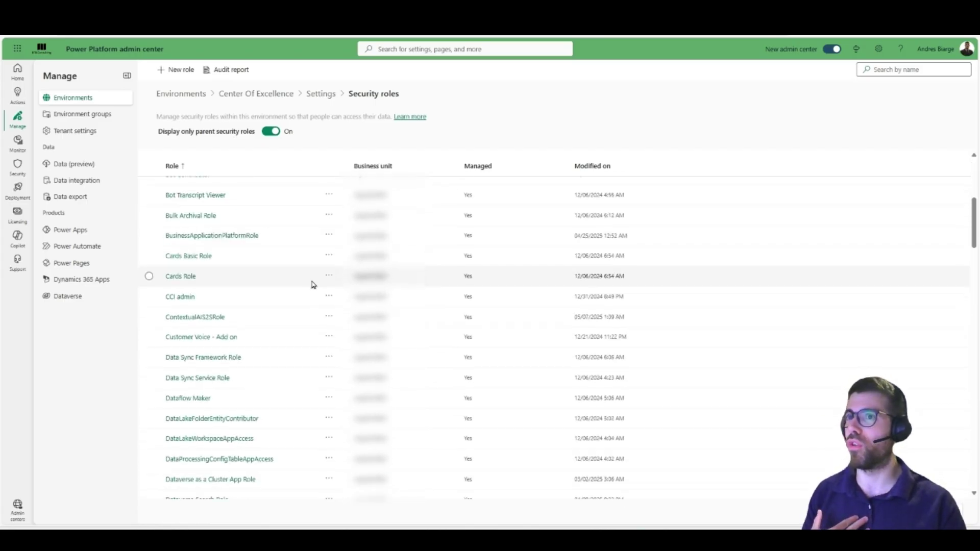
scroll(310, 286, down, 3)
click(870, 70)
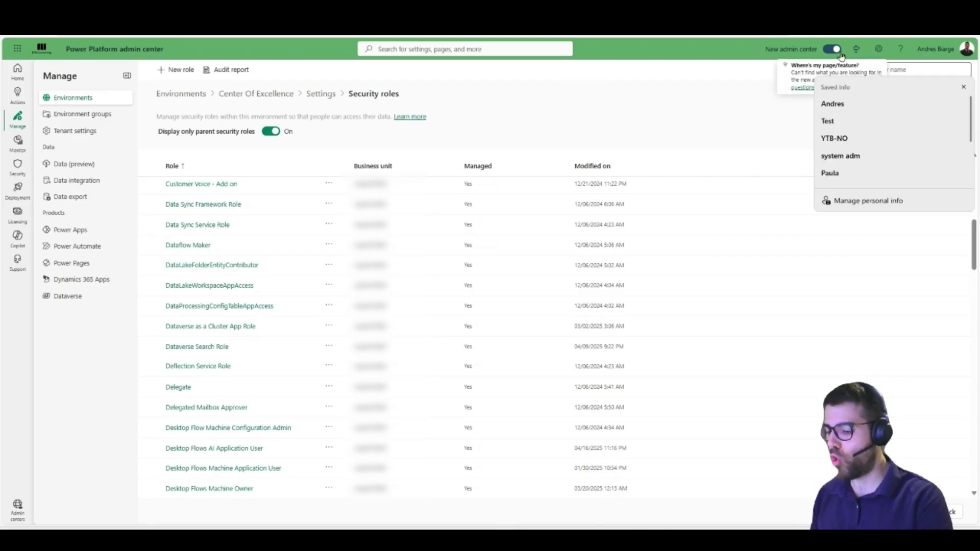
text(make)
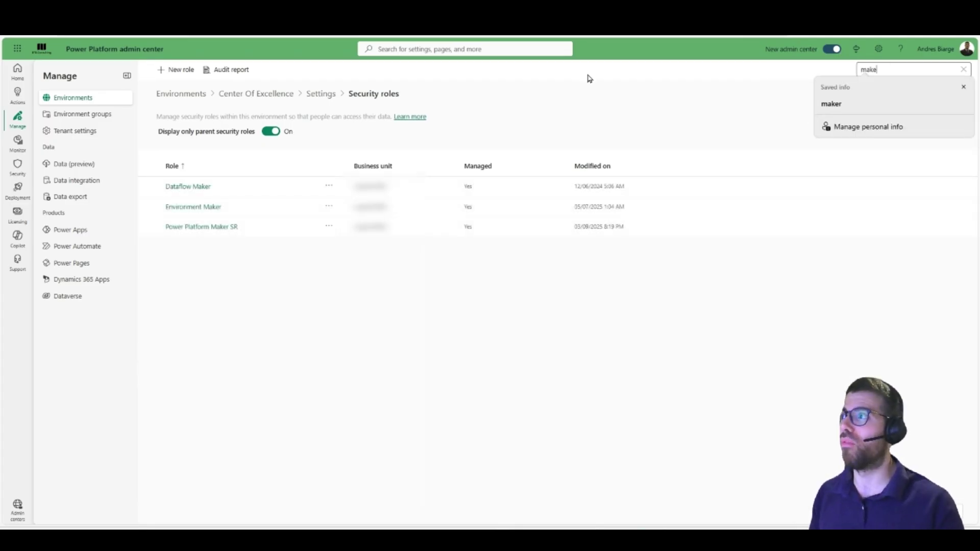
click(604, 107)
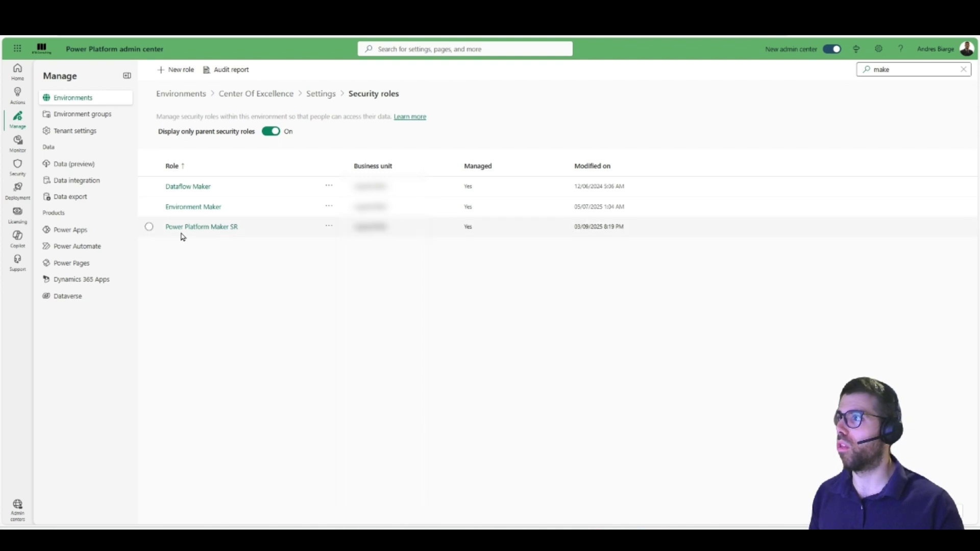
drag(147, 197, 232, 213)
key(Escape)
click(208, 209)
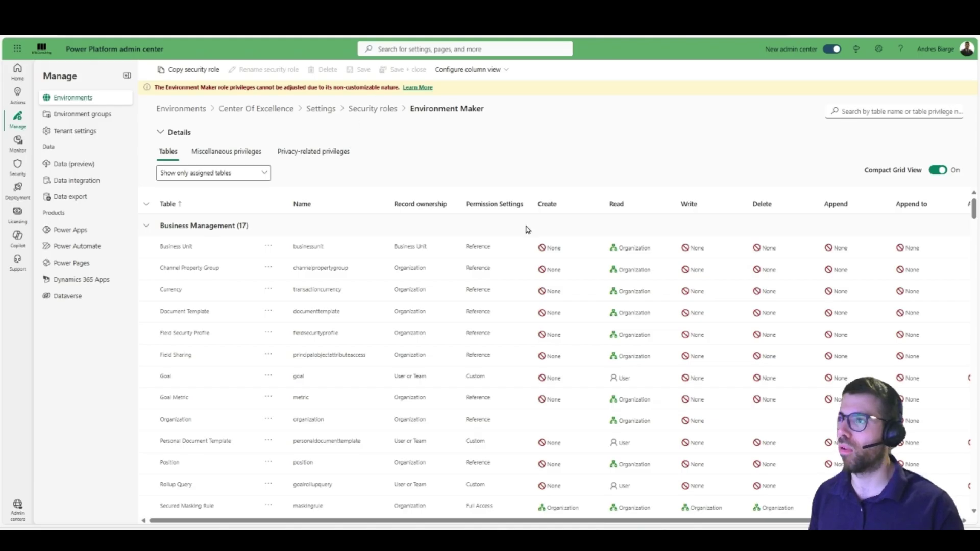
Search the roles for 'system adm' and review System Administrator's Organization-wide privileges.
scroll(643, 365, down, 3)
scroll(641, 365, up, 3)
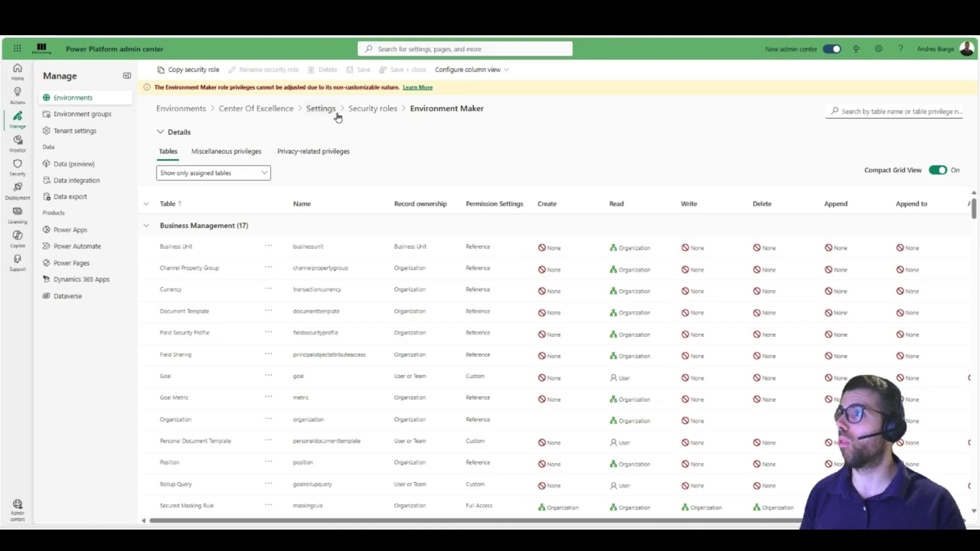
click(372, 109)
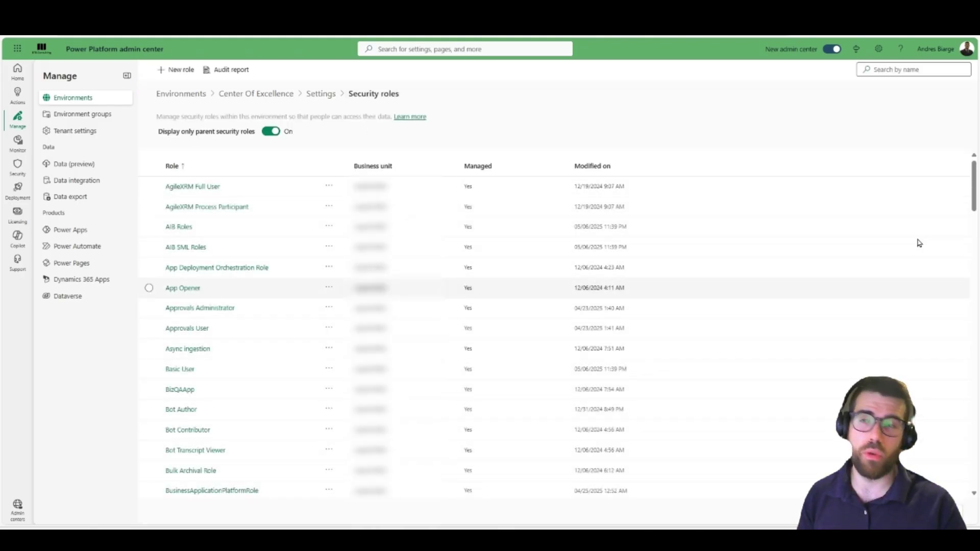
click(896, 76)
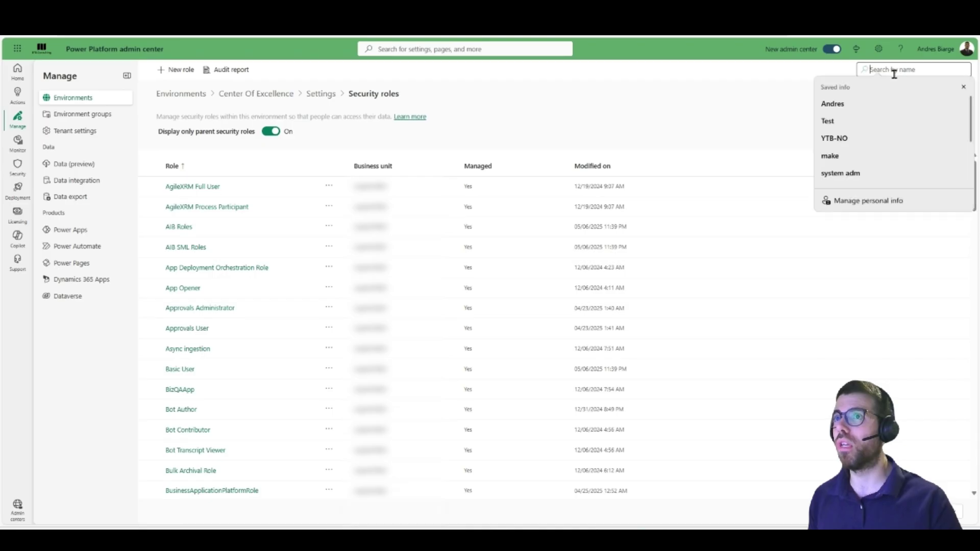
text(system adm)
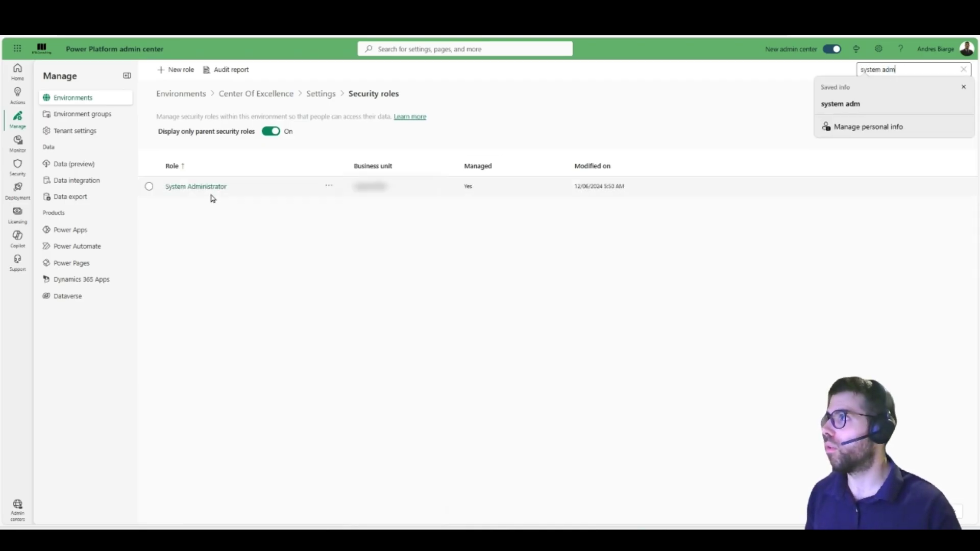
click(174, 188)
click(174, 187)
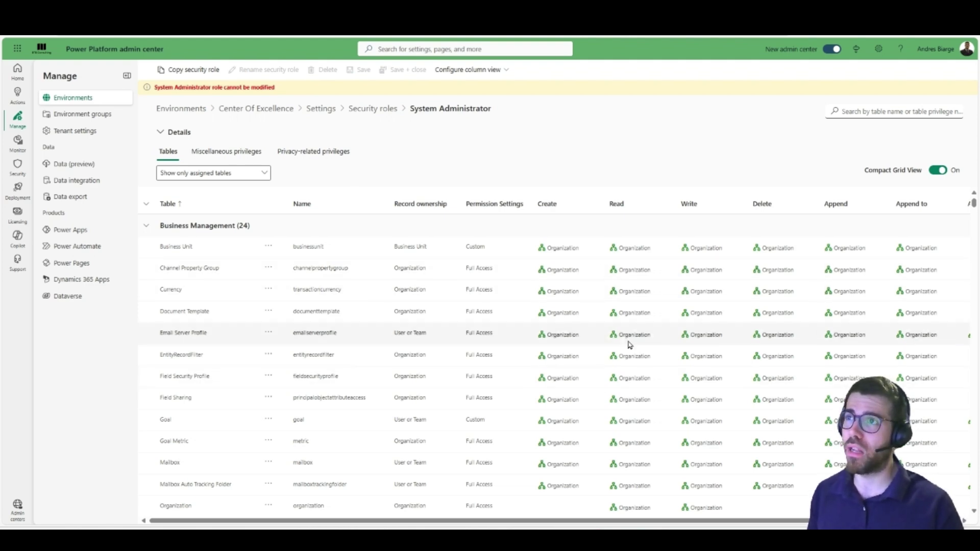
scroll(586, 488, down, 10)
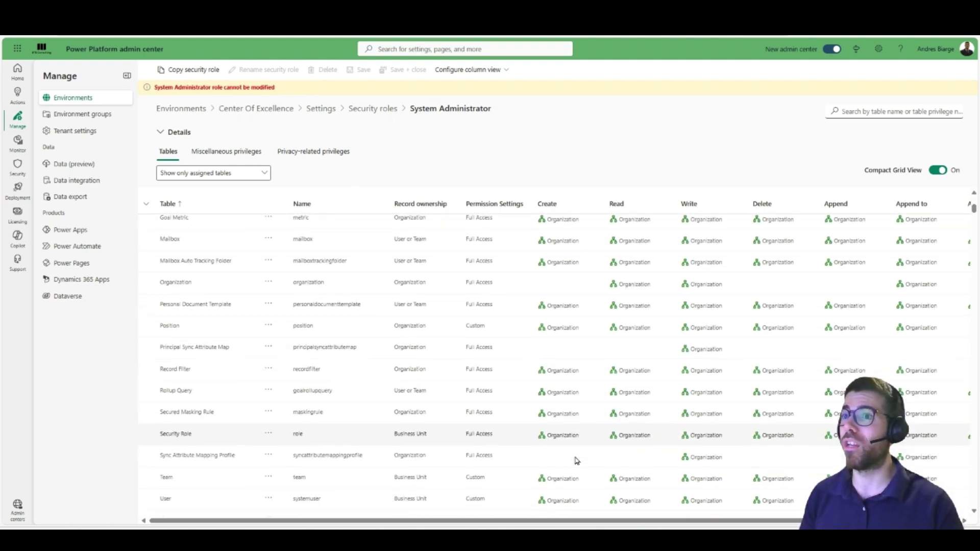
scroll(624, 428, down, 5)
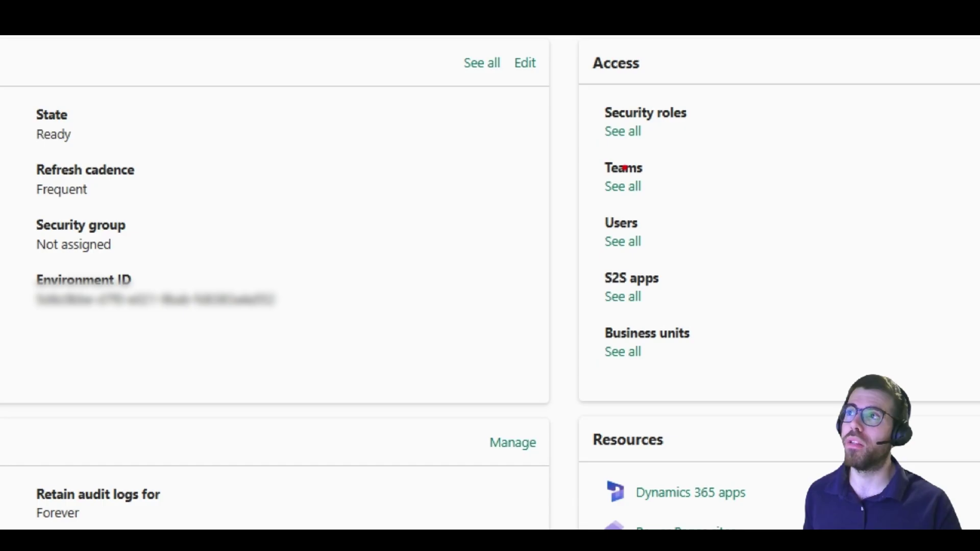
Open the Users list from the Center Of Excellence Access card.
mouse_move(581, 145)
mouse_down()
mouse_move(669, 200)
mouse_move(668, 231)
mouse_move(704, 228)
mouse_up()
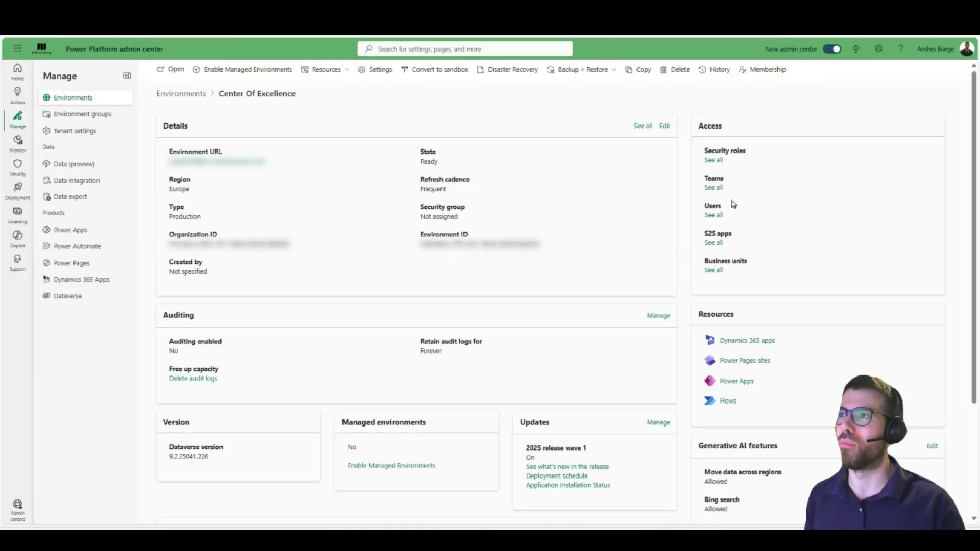
click(714, 216)
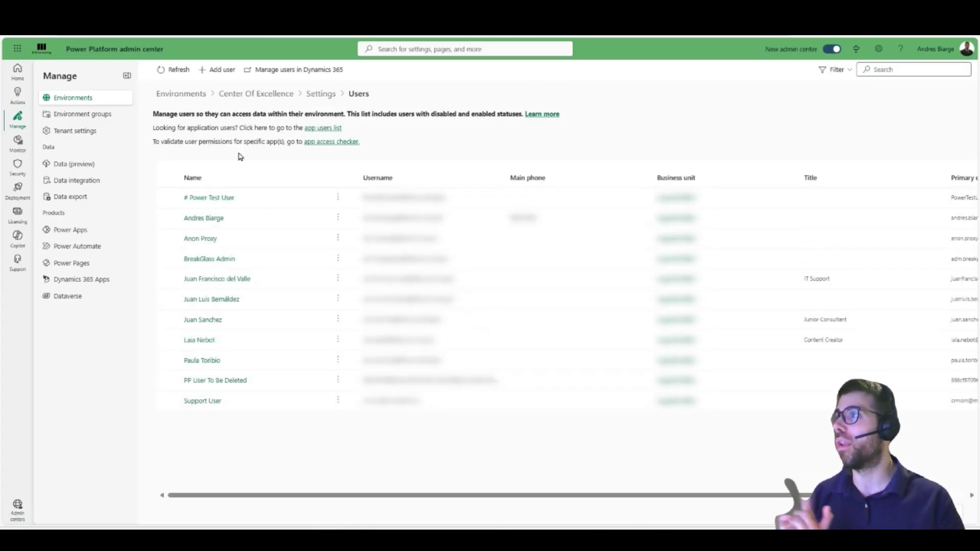
Confirm the environment's Security group is Not assigned, then select a user in the Users list.
click(237, 97)
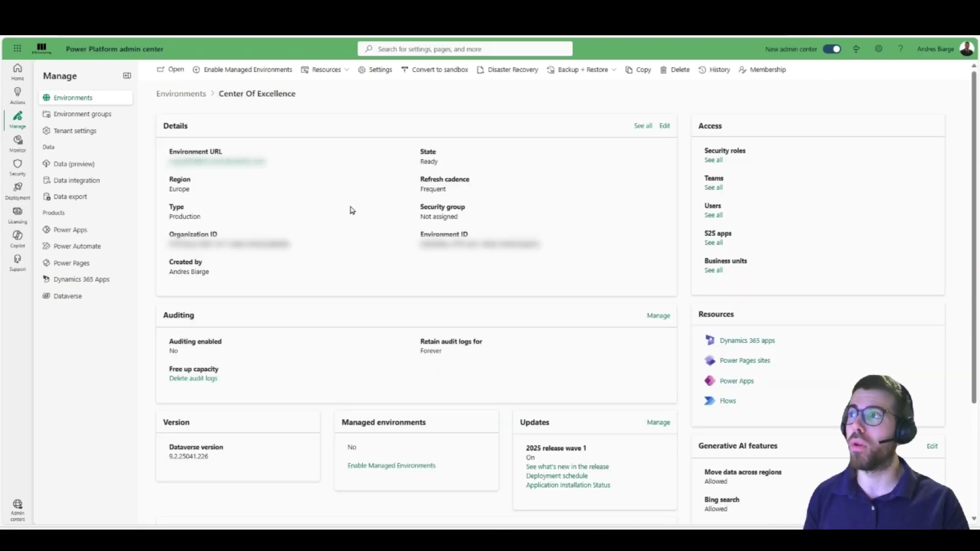
drag(408, 198, 480, 225)
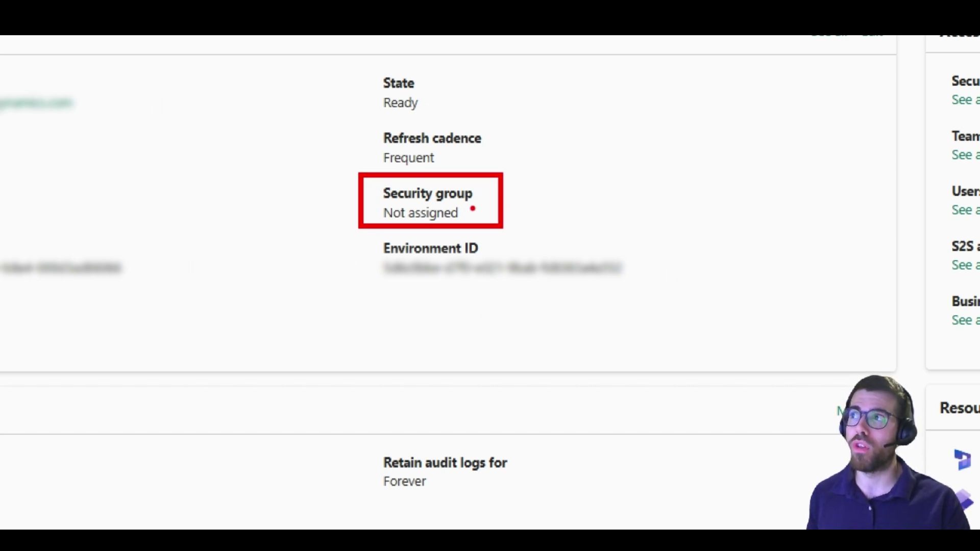
drag(472, 209, 553, 208)
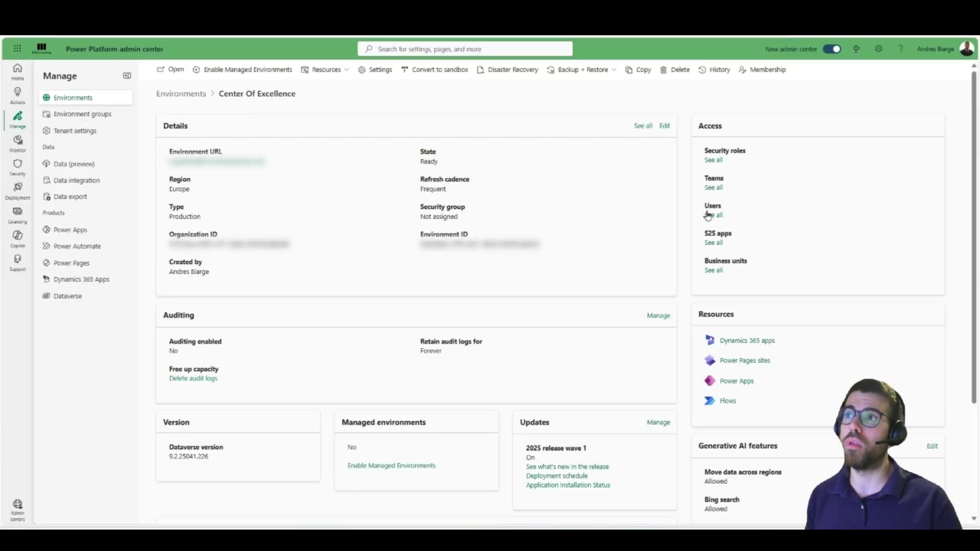
click(713, 215)
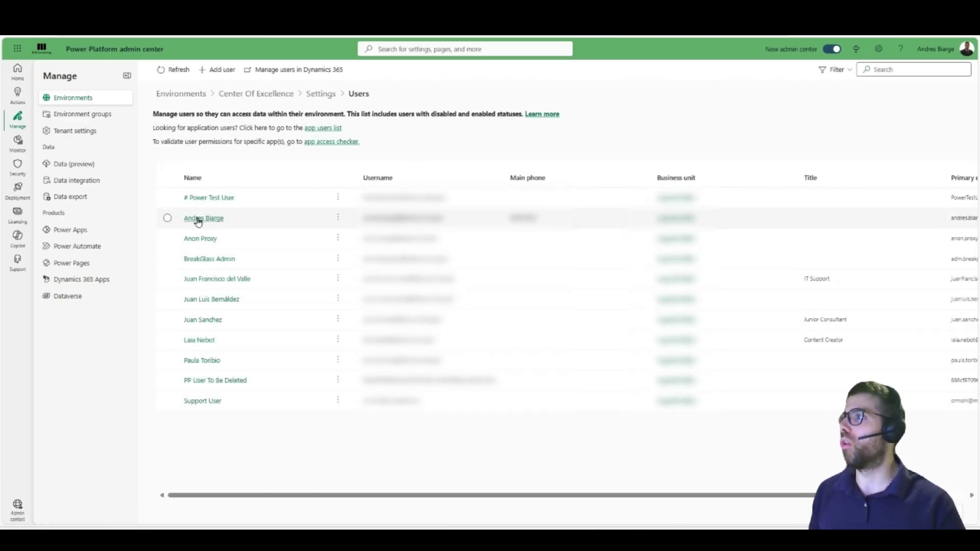
click(239, 221)
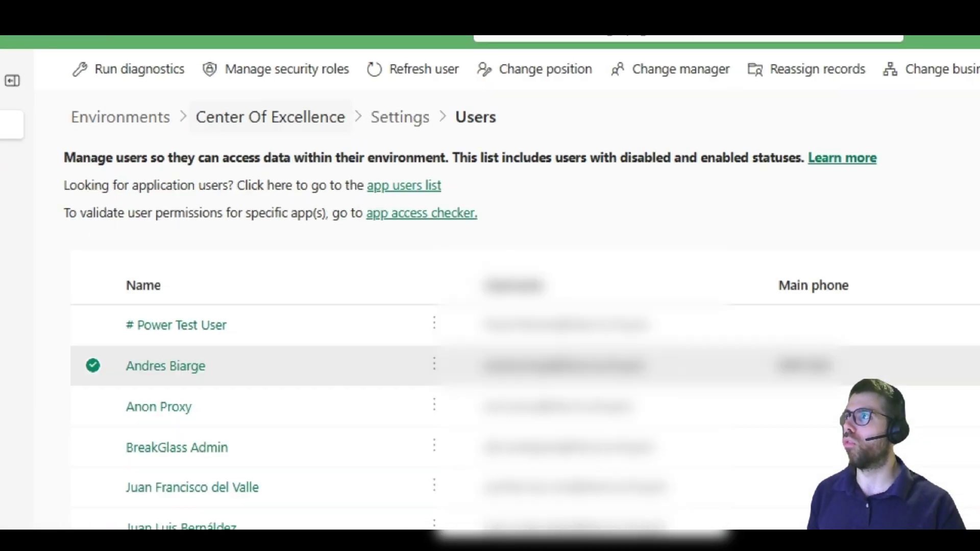
drag(160, 35, 356, 100)
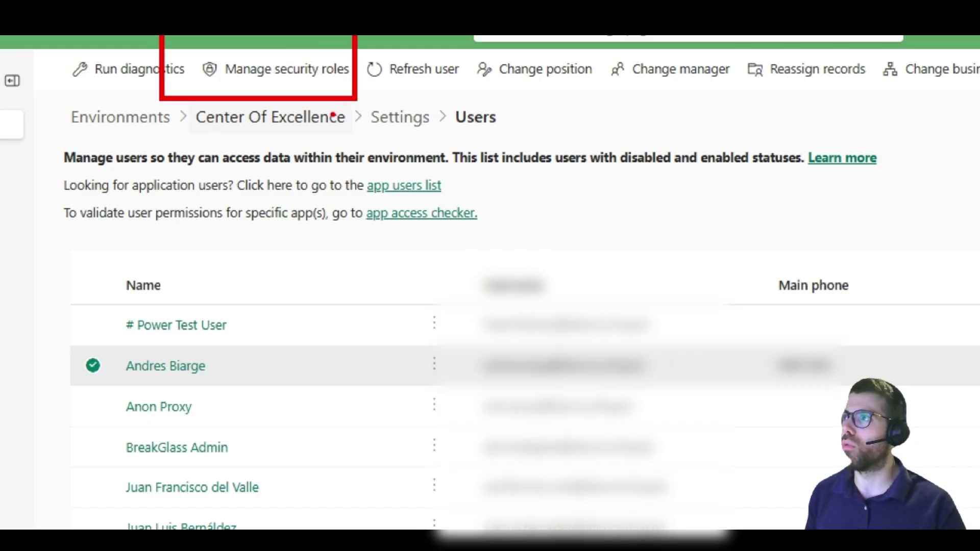
Open the user's security roles, toggle System Administrator off and on, then cancel without saving.
click(310, 70)
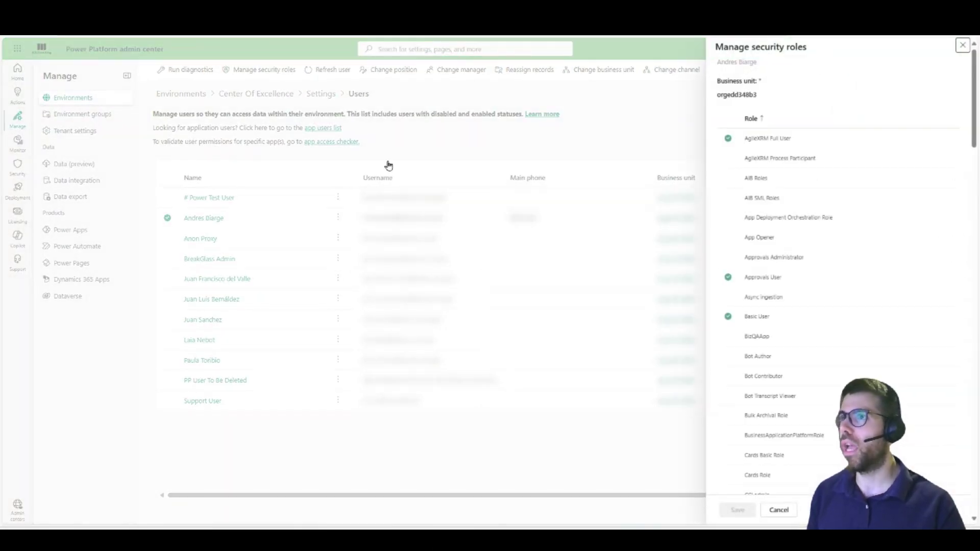
scroll(878, 260, down, 3)
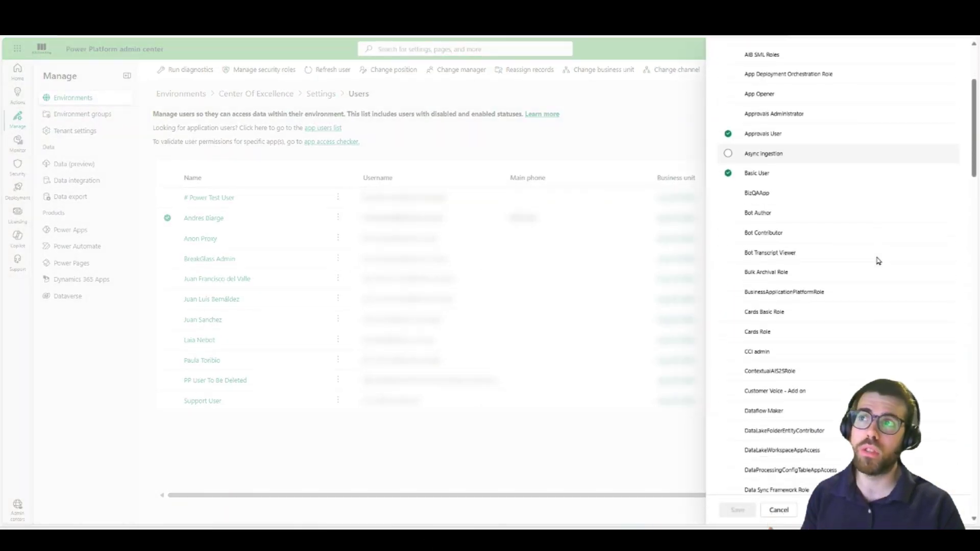
scroll(878, 260, down, 5)
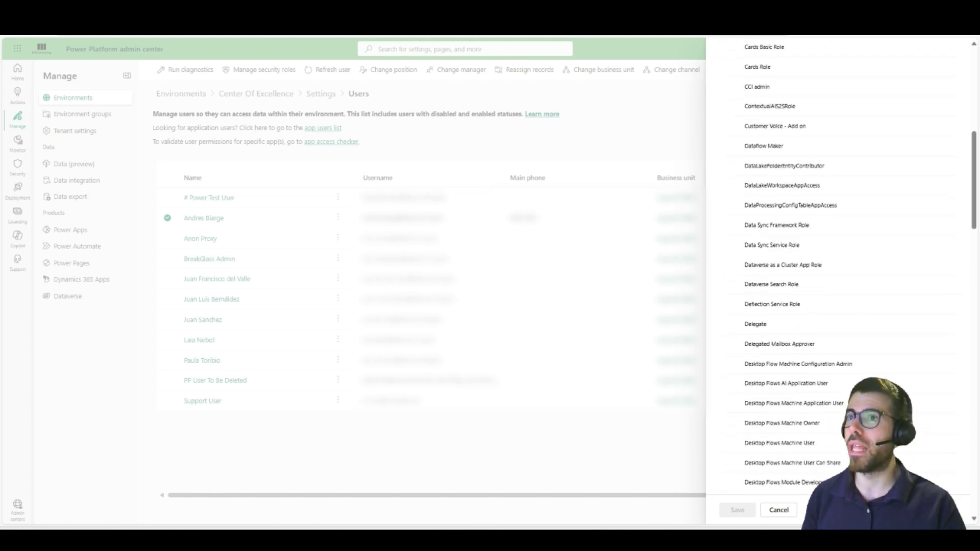
drag(969, 198, 954, 464)
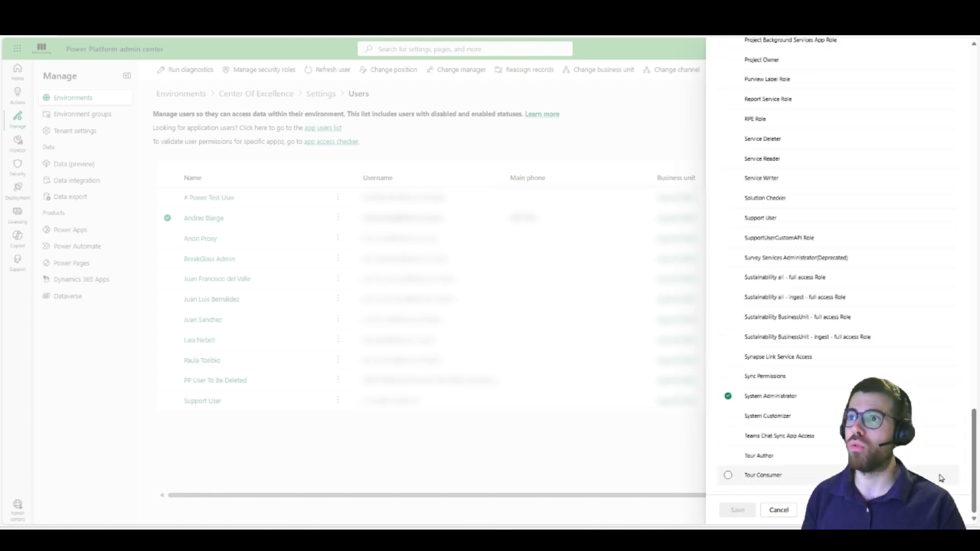
click(775, 402)
click(775, 402)
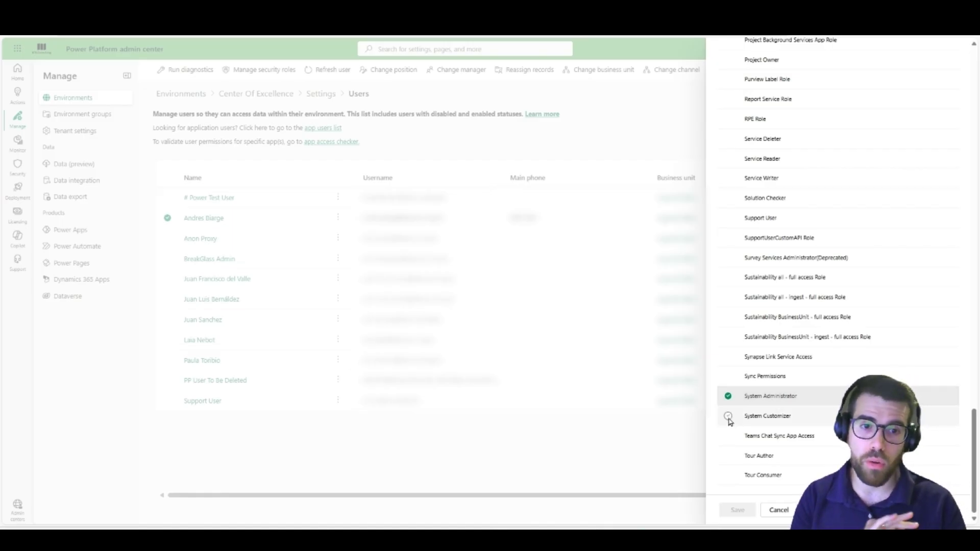
click(779, 510)
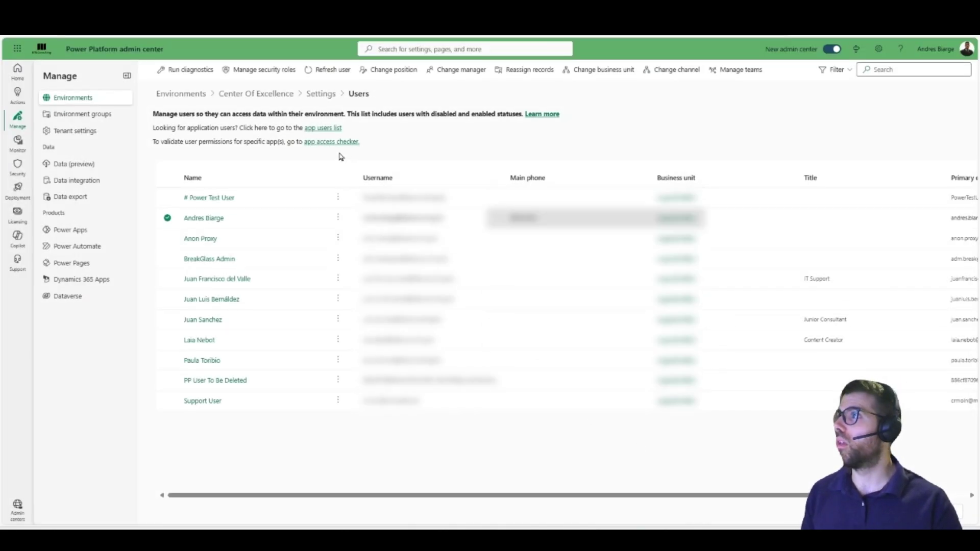
Go to the Center Of Excellence Teams list and start creating a new team.
click(281, 97)
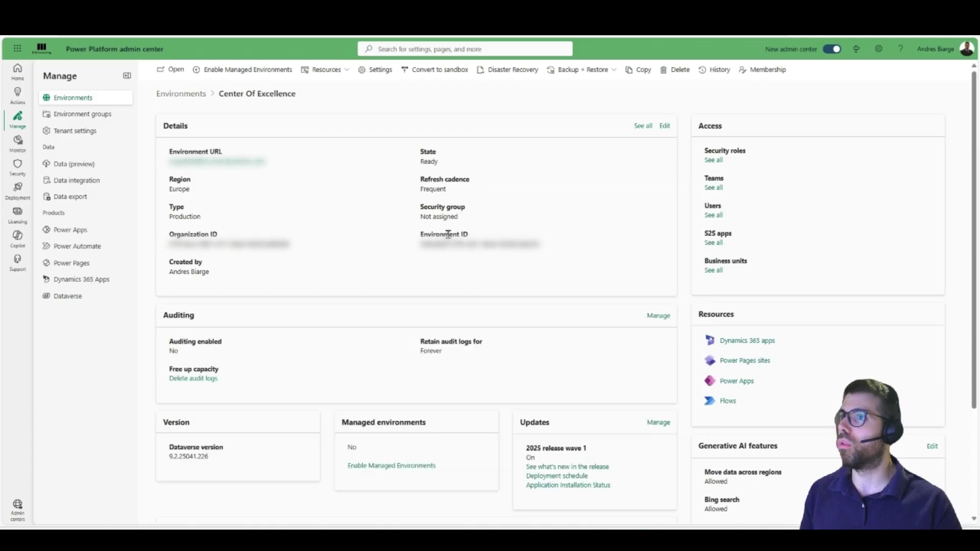
click(714, 189)
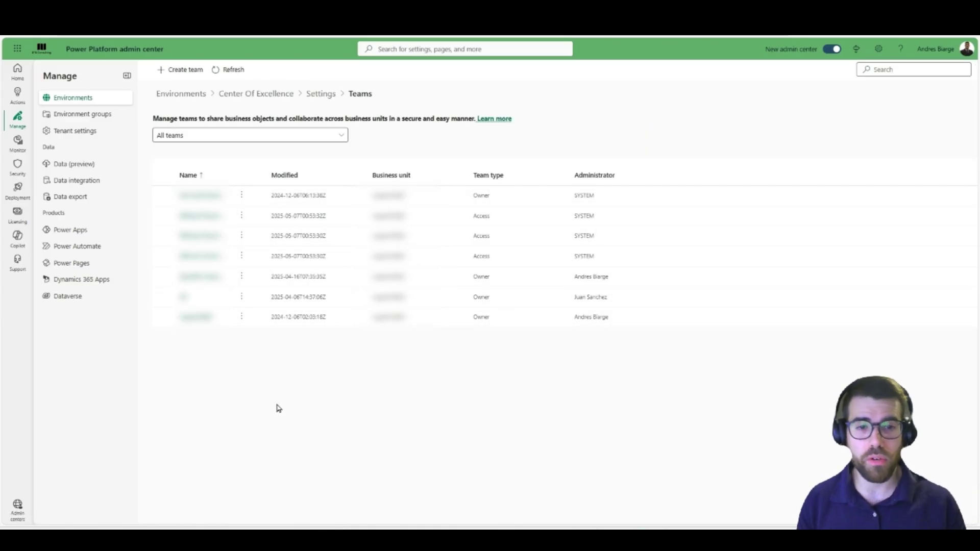
click(180, 71)
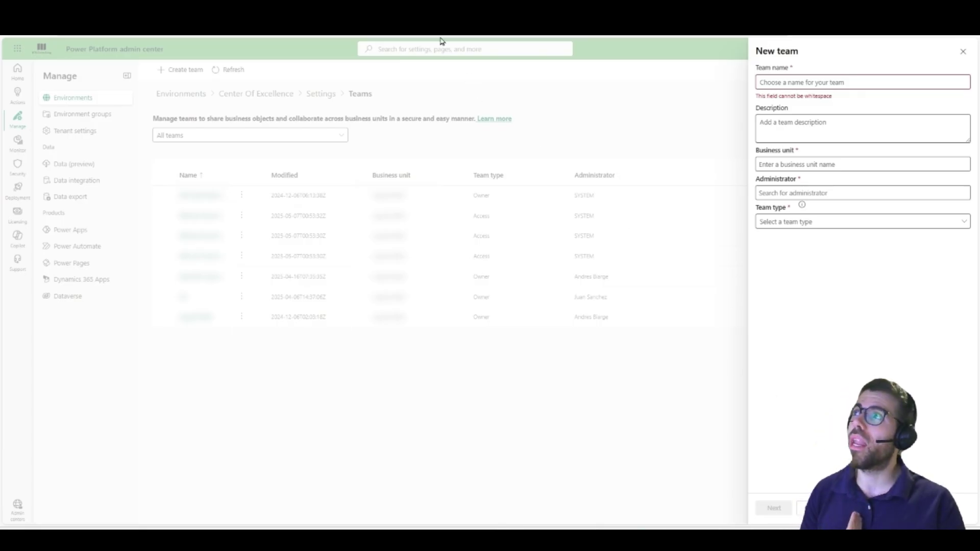
Check the PP-Global-Admins group members, name the team Global PP Team, and accept the suggested business unit.
click(357, 31)
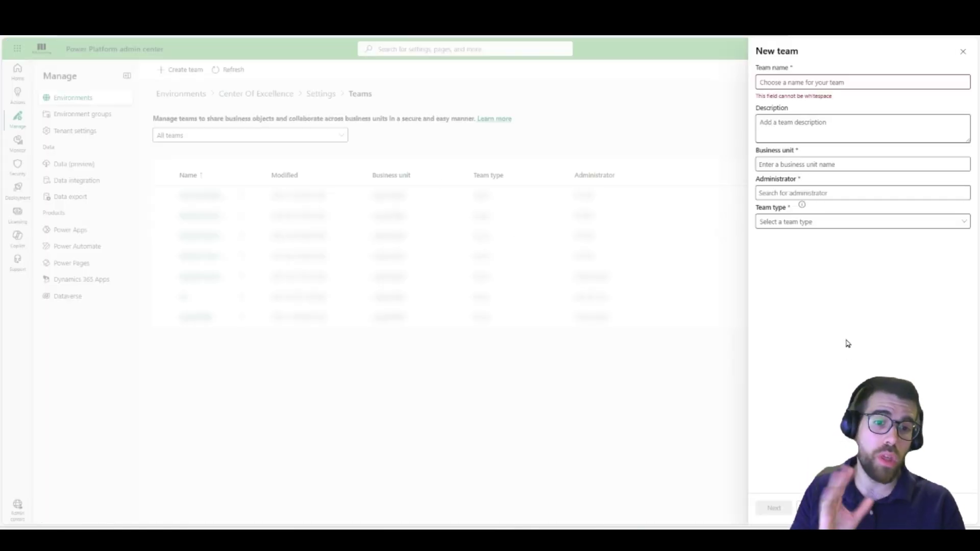
click(827, 82)
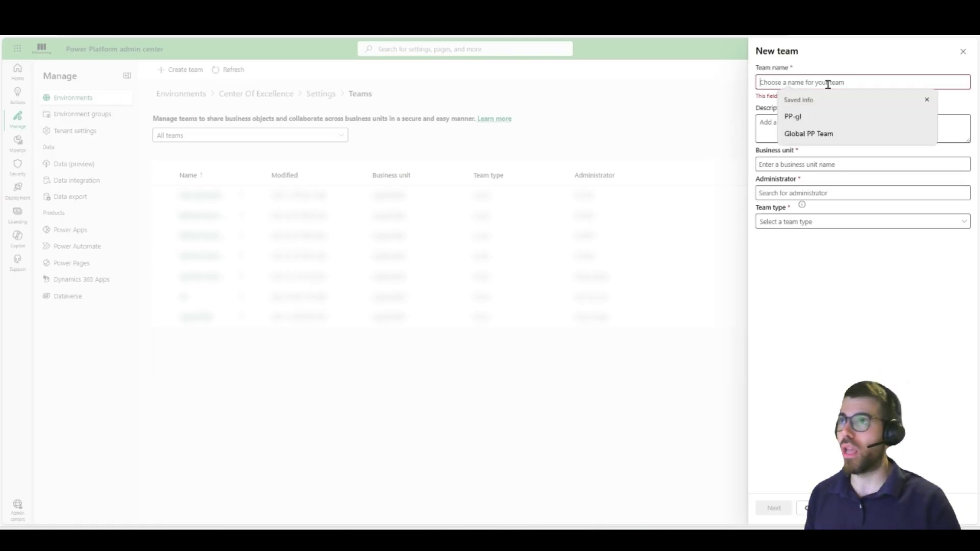
click(829, 134)
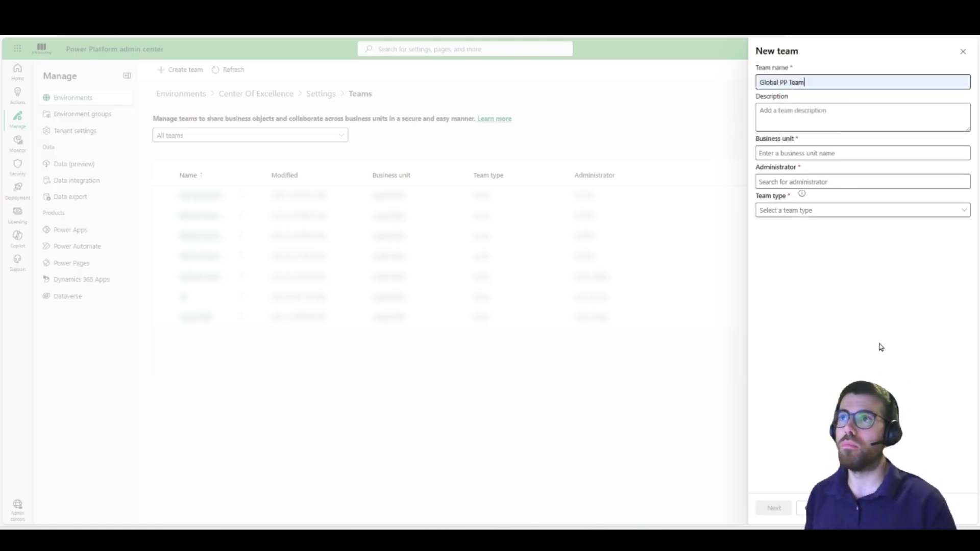
click(881, 156)
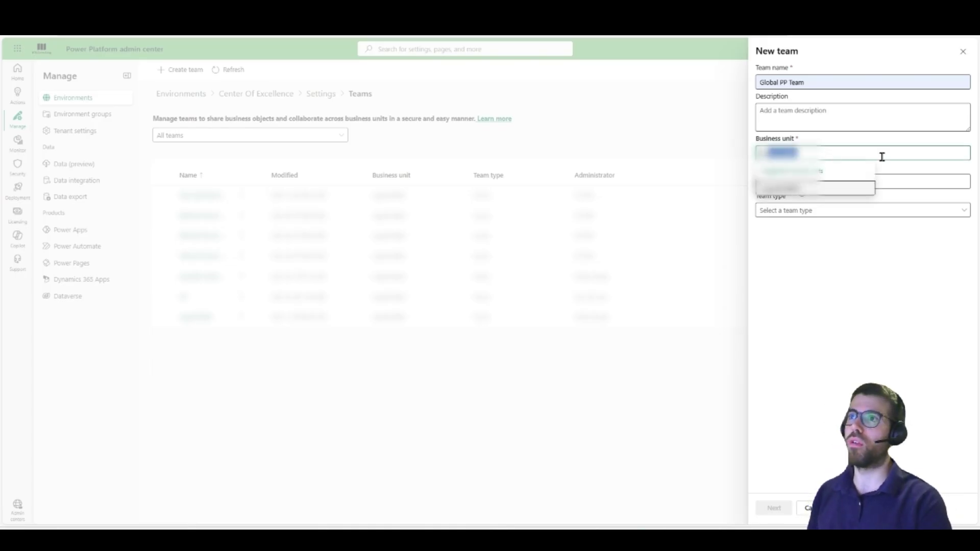
key(Return)
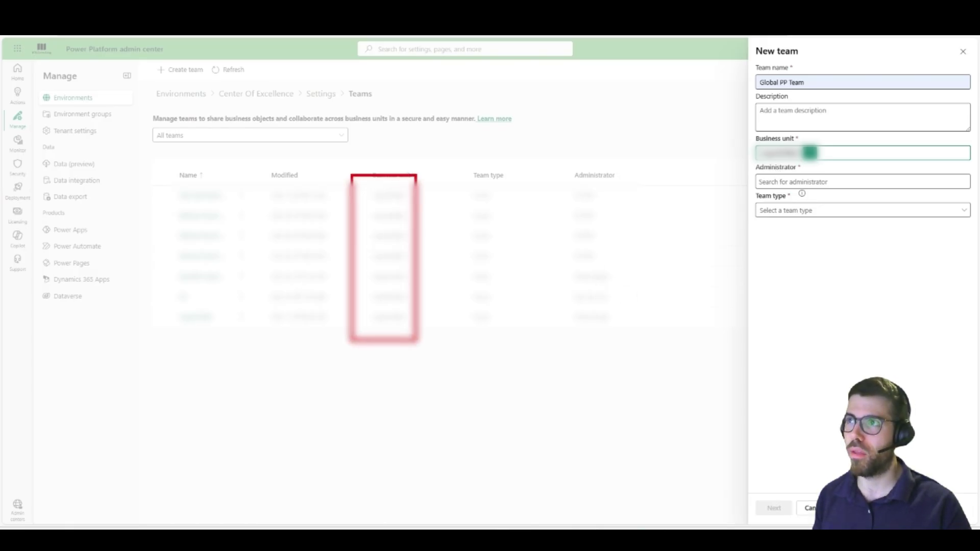
Search for and select the matching person as the team administrator.
click(794, 183)
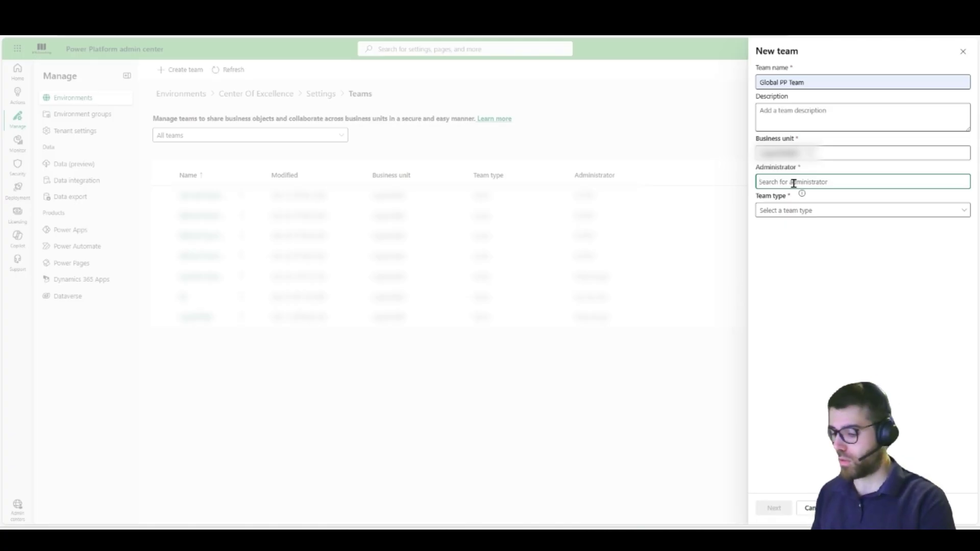
text(ad)
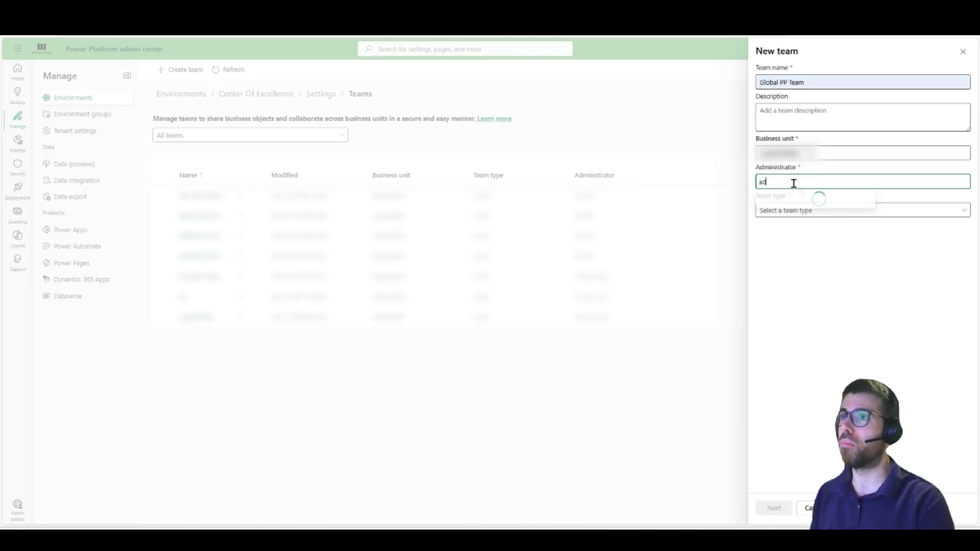
key(BackSpace)
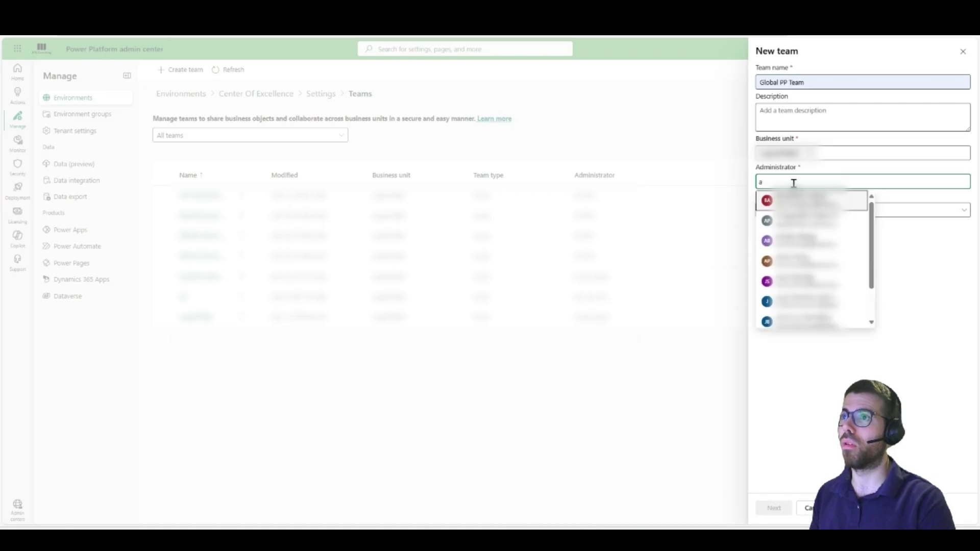
text(ndres Biarge)
click(814, 201)
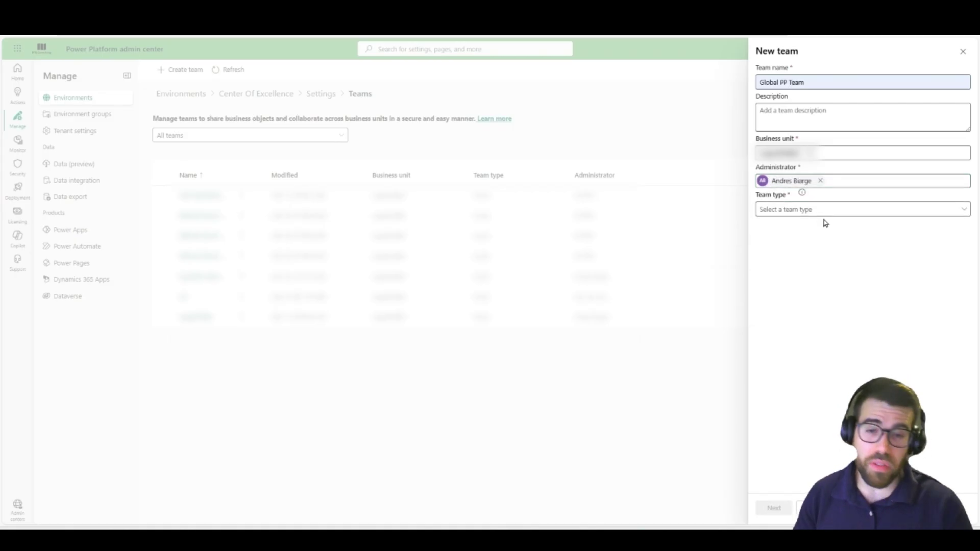
click(796, 212)
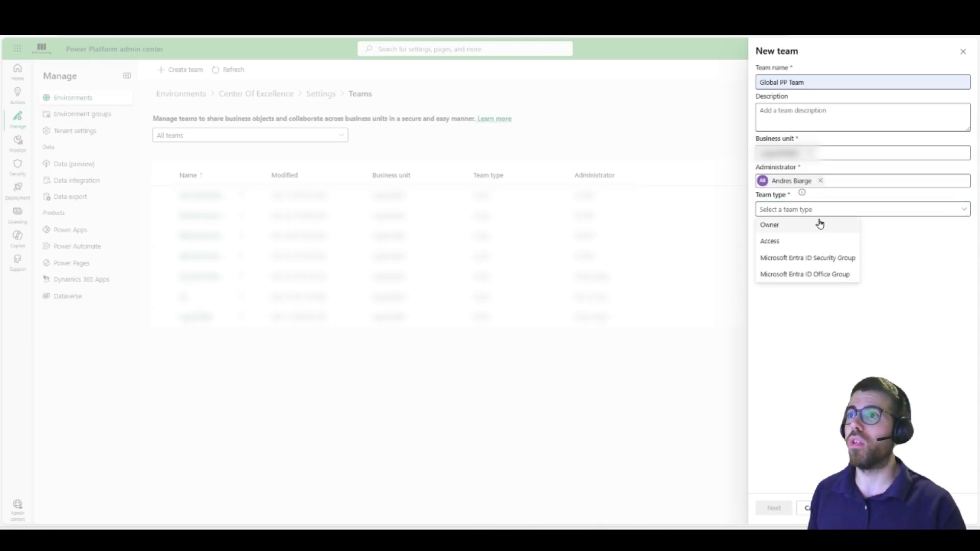
click(802, 195)
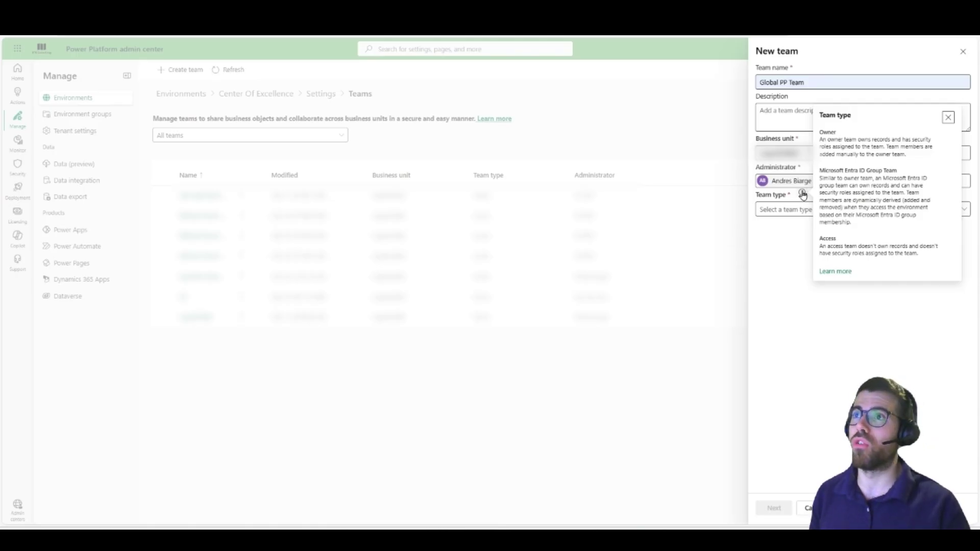
click(792, 211)
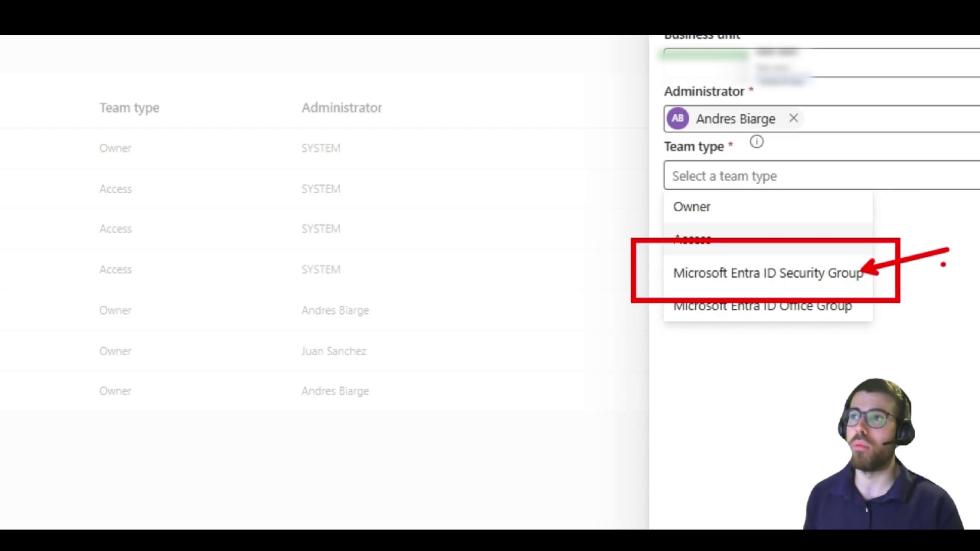
key(Escape)
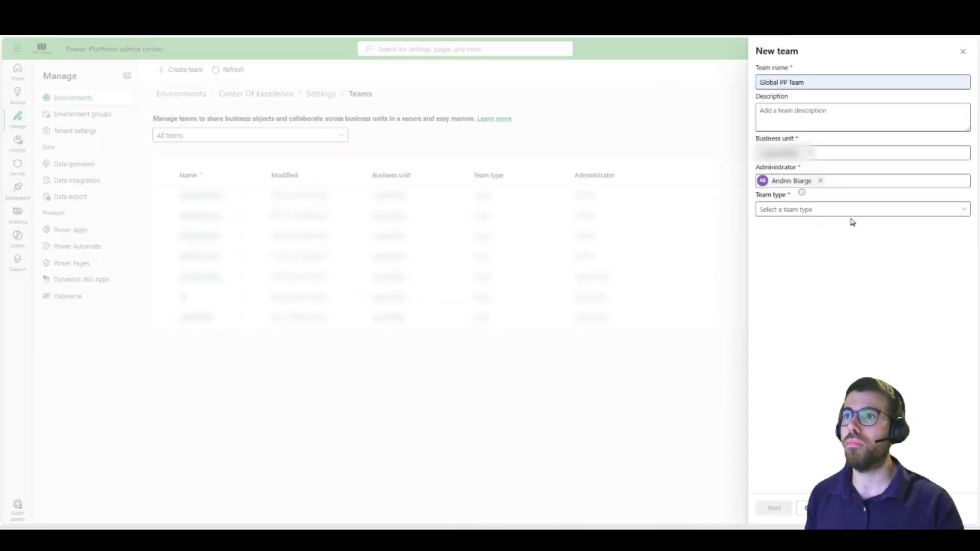
Make the team a Microsoft Entra ID Security Group team linked to PP-Global-Admins.
click(853, 213)
click(843, 260)
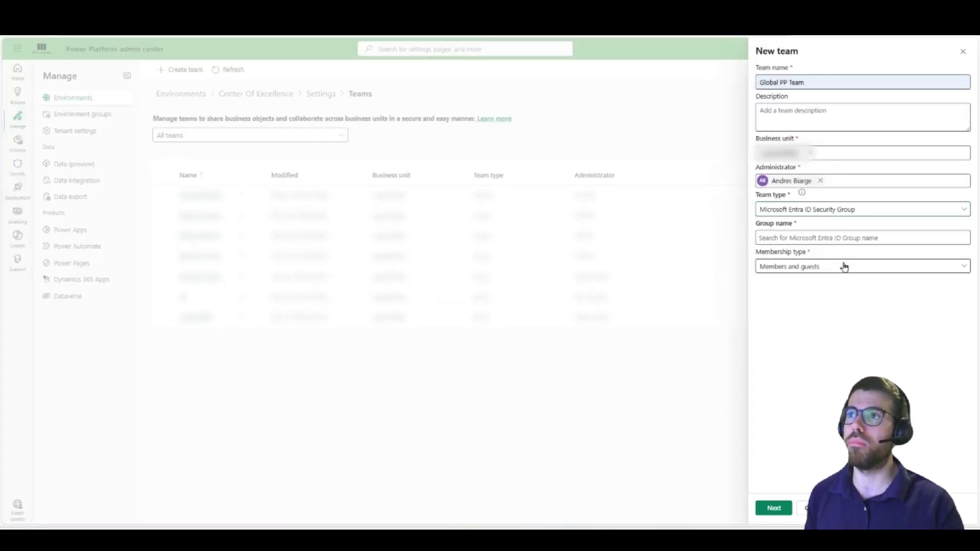
click(819, 240)
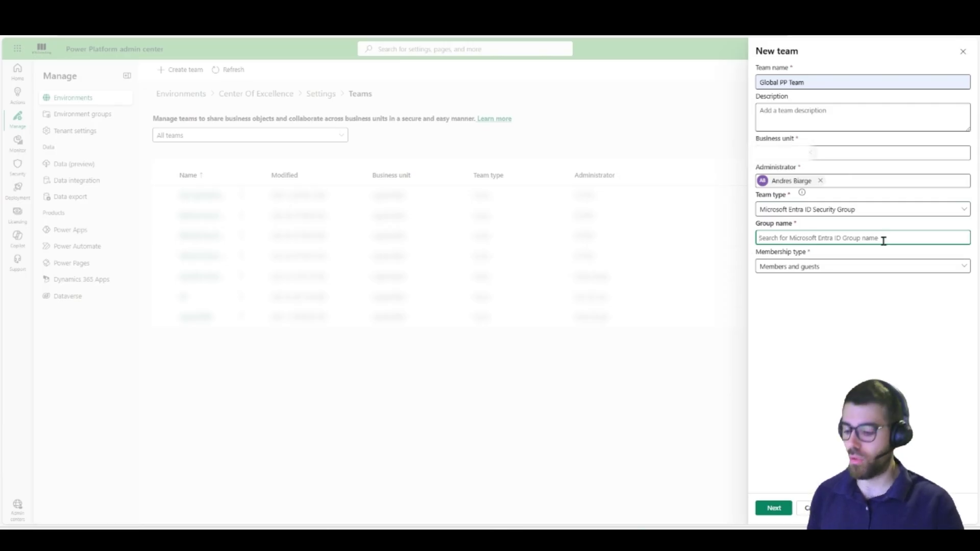
text(PP-)
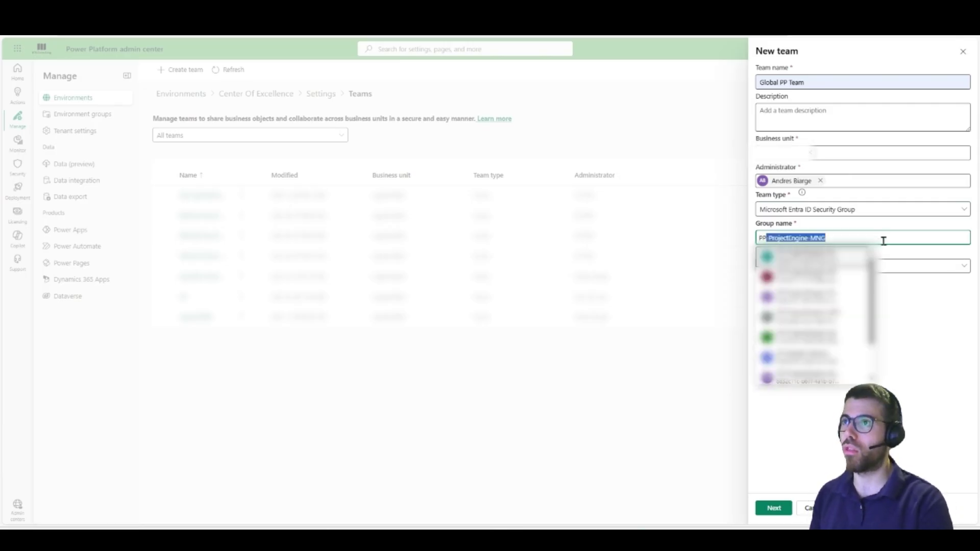
text(g)
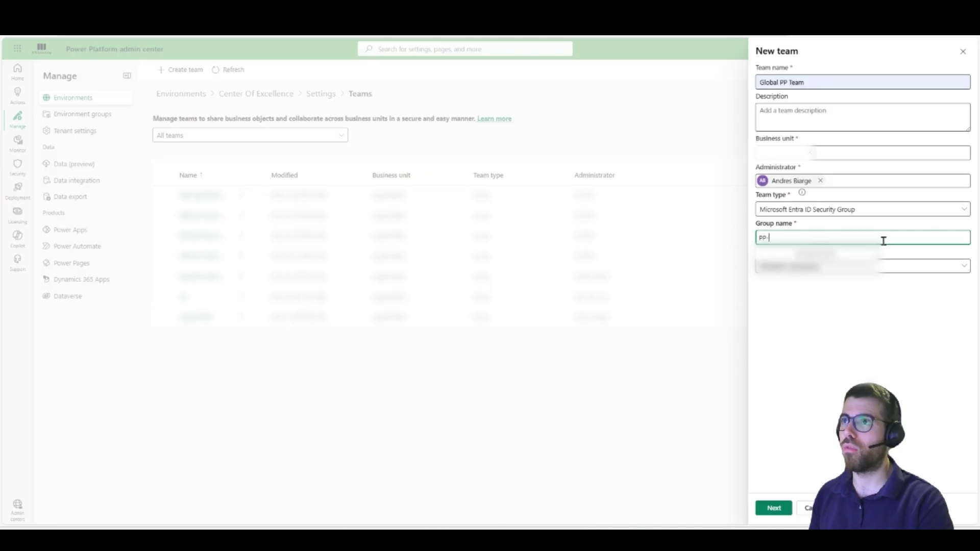
key(Return)
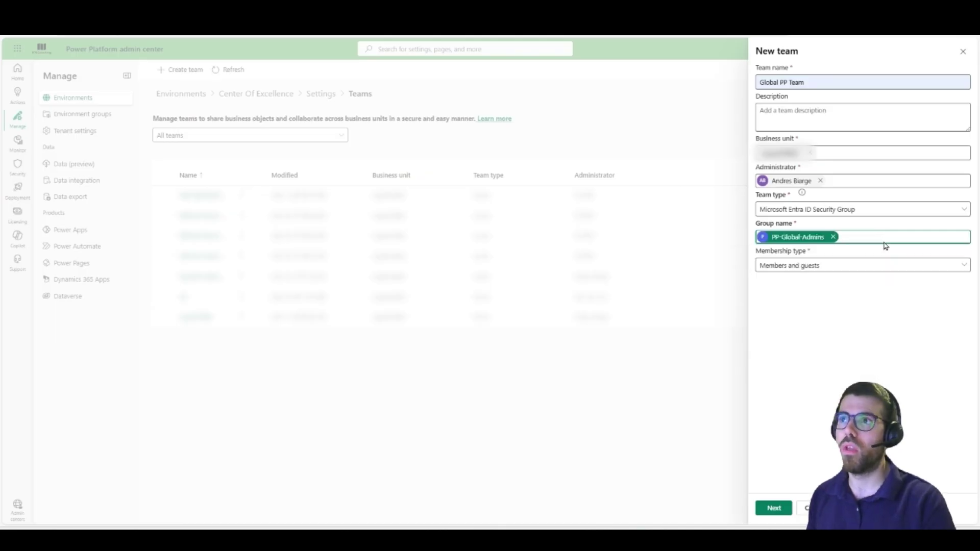
Check the PP-Global-Admins members in Azure, then set the membership type to Members.
key(alt+Tab)
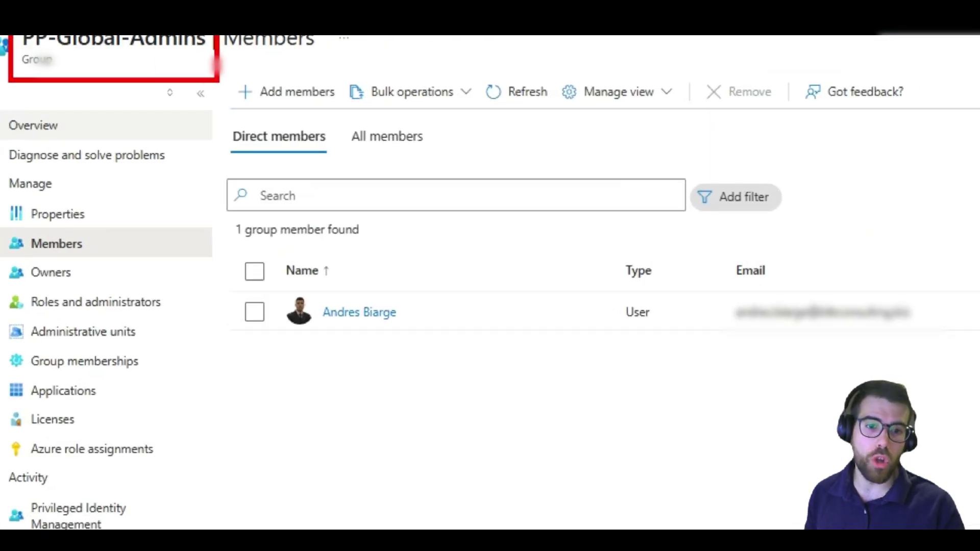
key(alt+Tab)
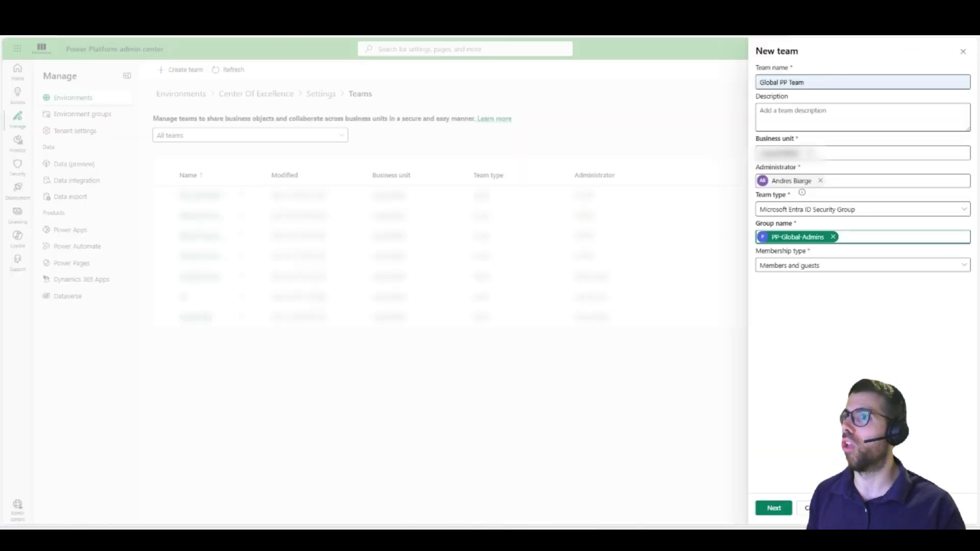
click(834, 267)
click(804, 301)
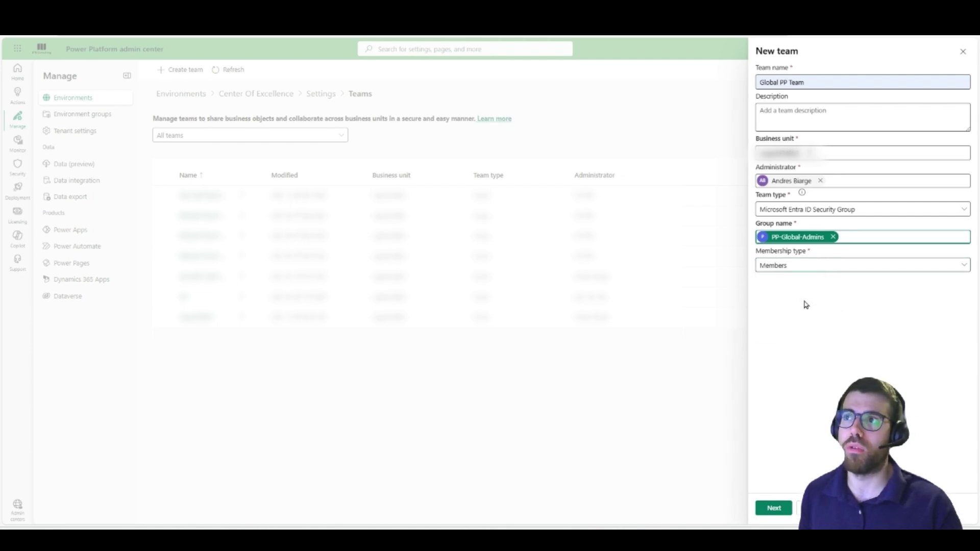
Create Global PP Team and tick System Administrator in its security roles list.
click(784, 510)
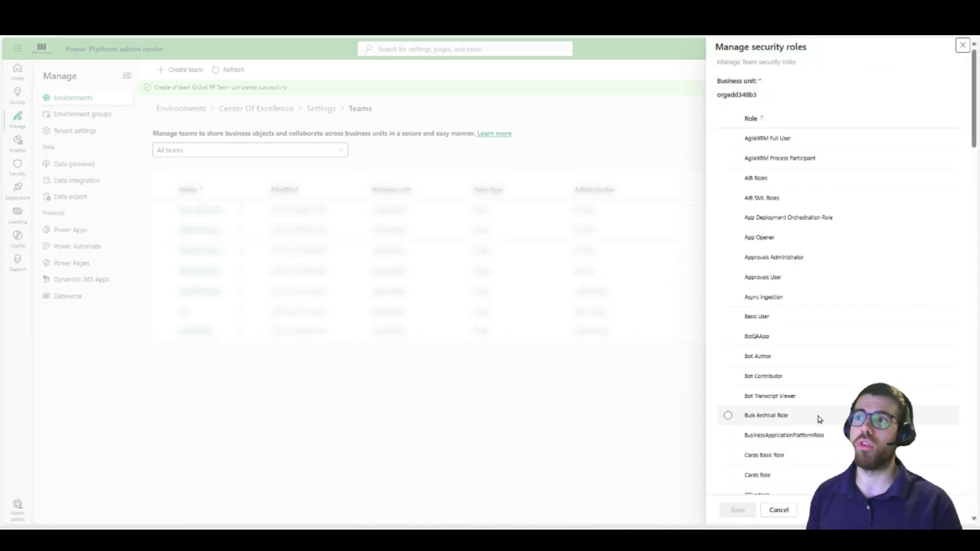
scroll(819, 418, down, 15)
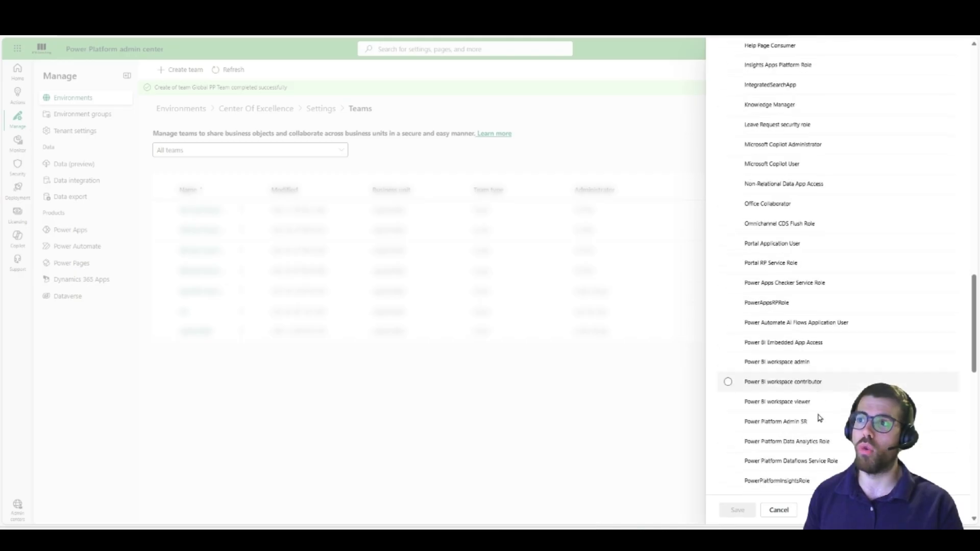
scroll(818, 418, down, 8)
scroll(818, 417, down, 3)
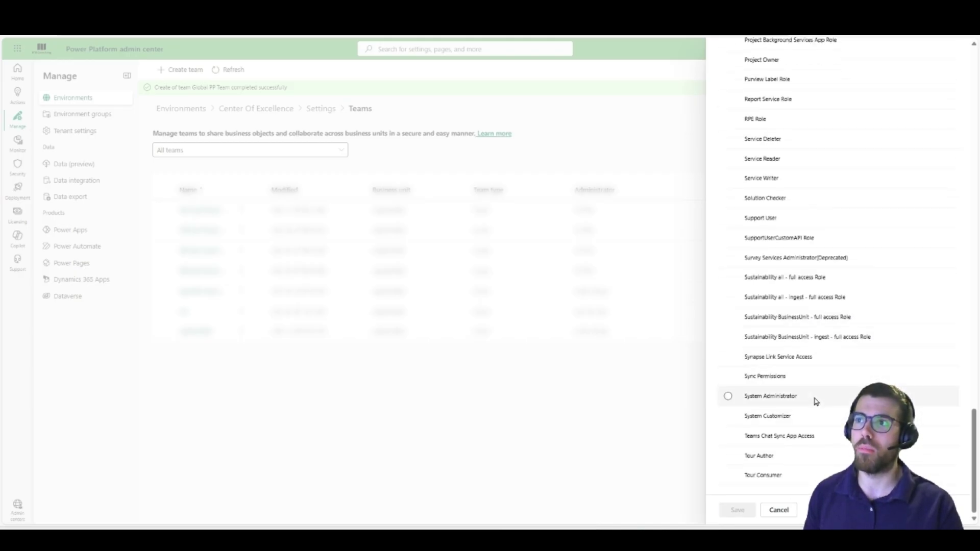
click(813, 397)
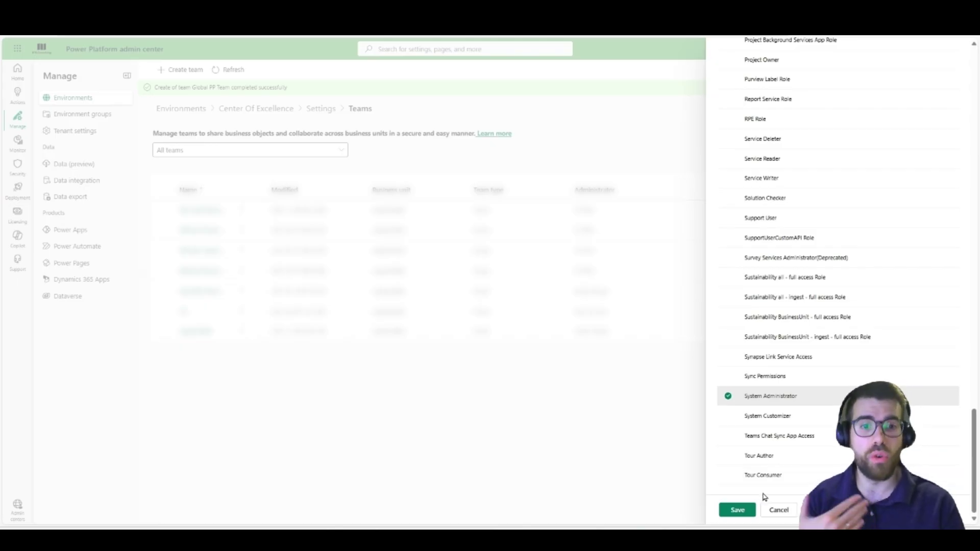